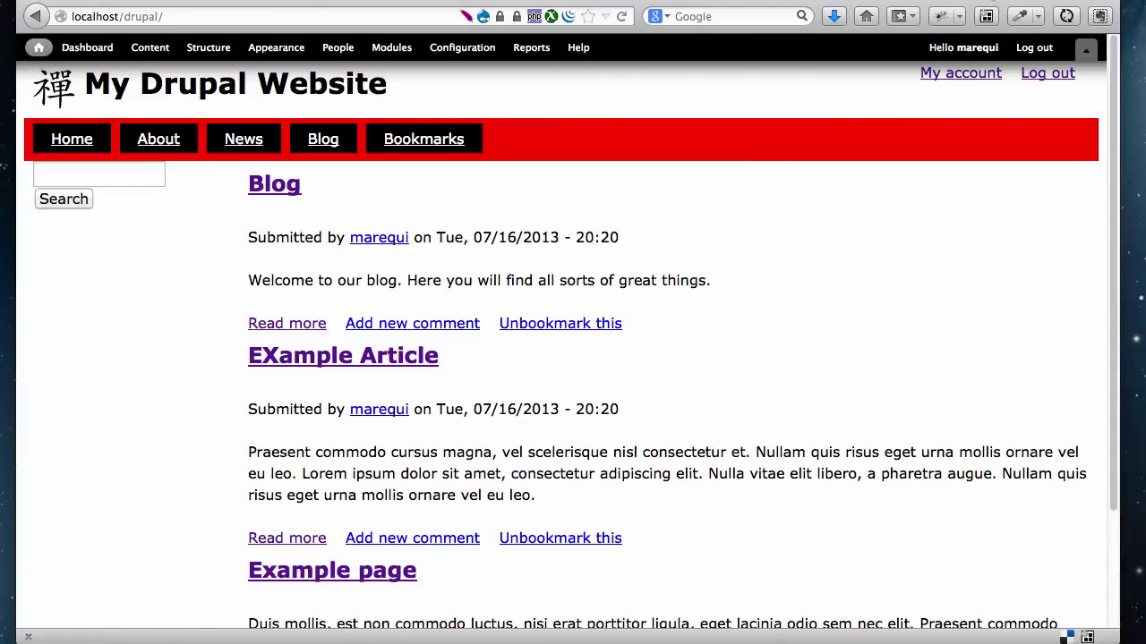
Step: Switch to the YouTube tab and show the Share options for the Drupal Tutorials #24 video
{"action": "key", "text": "ctrl+Tab"}
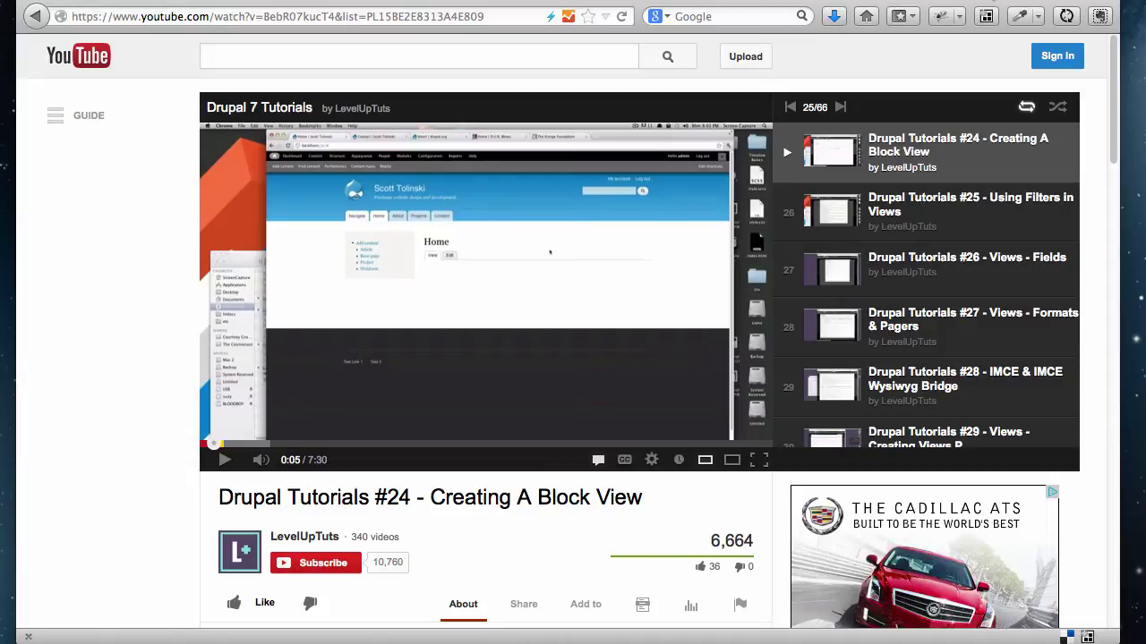
{"action": "scroll", "coordinate": [129, 340], "scroll_direction": "down", "scroll_amount": 1}
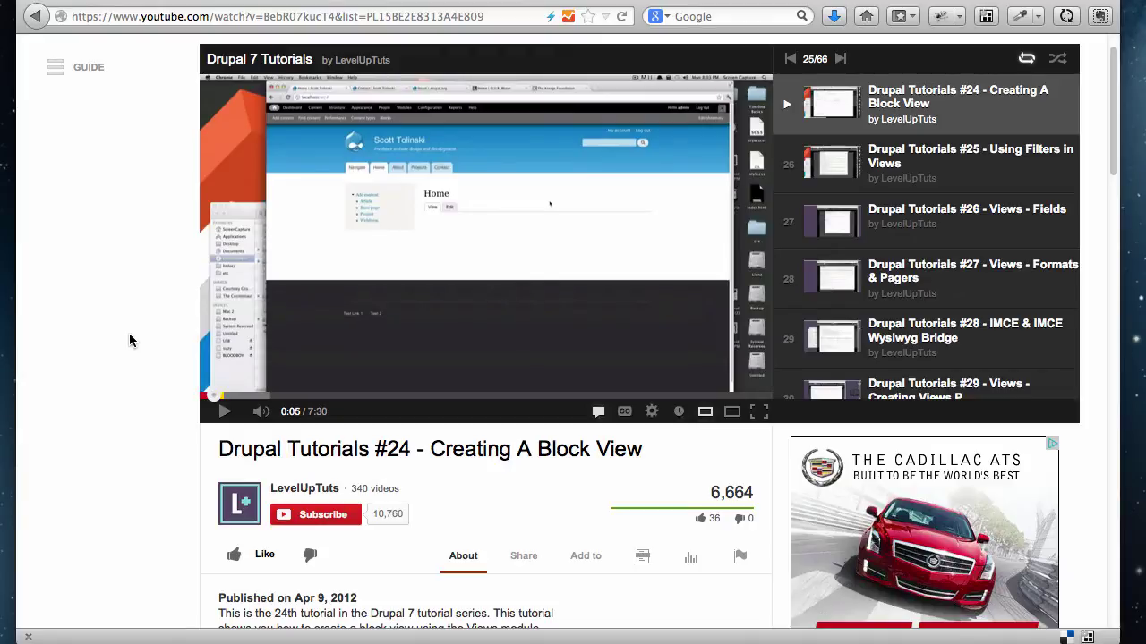
{"action": "scroll", "coordinate": [129, 340], "scroll_direction": "down", "scroll_amount": 1}
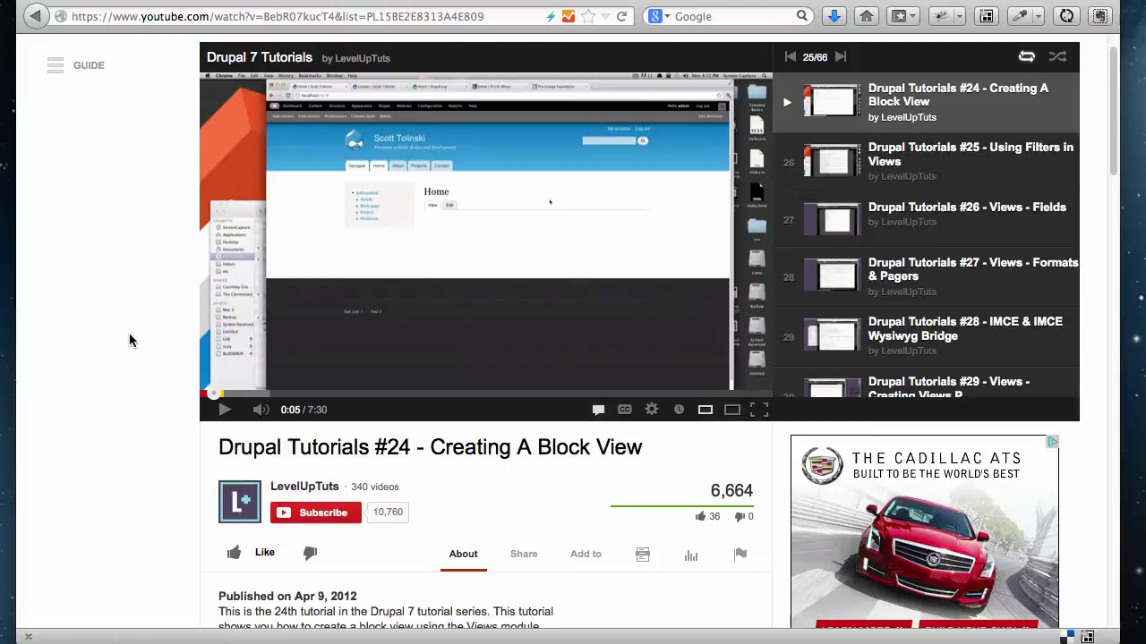
{"action": "scroll", "coordinate": [129, 340], "scroll_direction": "down", "scroll_amount": 2}
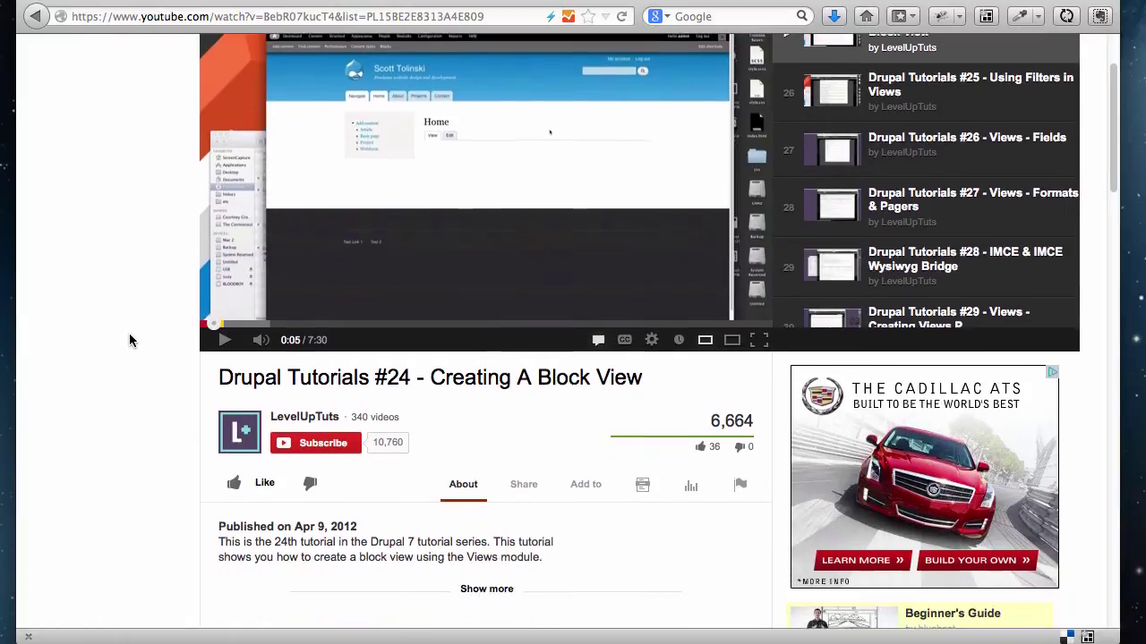
{"action": "left_click", "coordinate": [528, 488]}
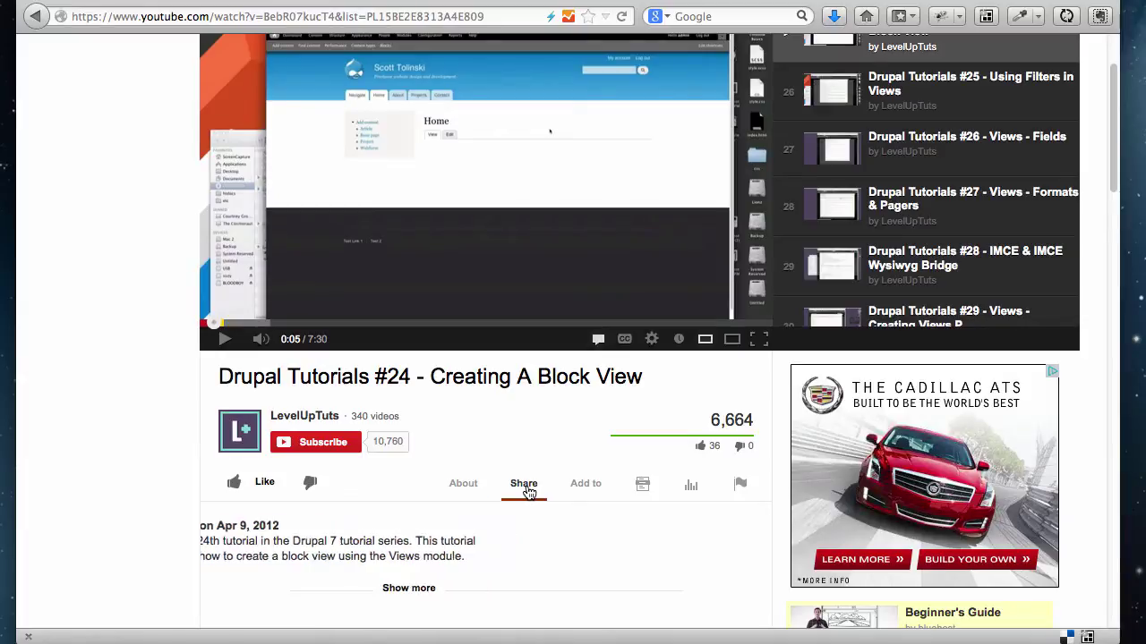
{"action": "scroll", "coordinate": [90, 449], "scroll_direction": "down", "scroll_amount": 5}
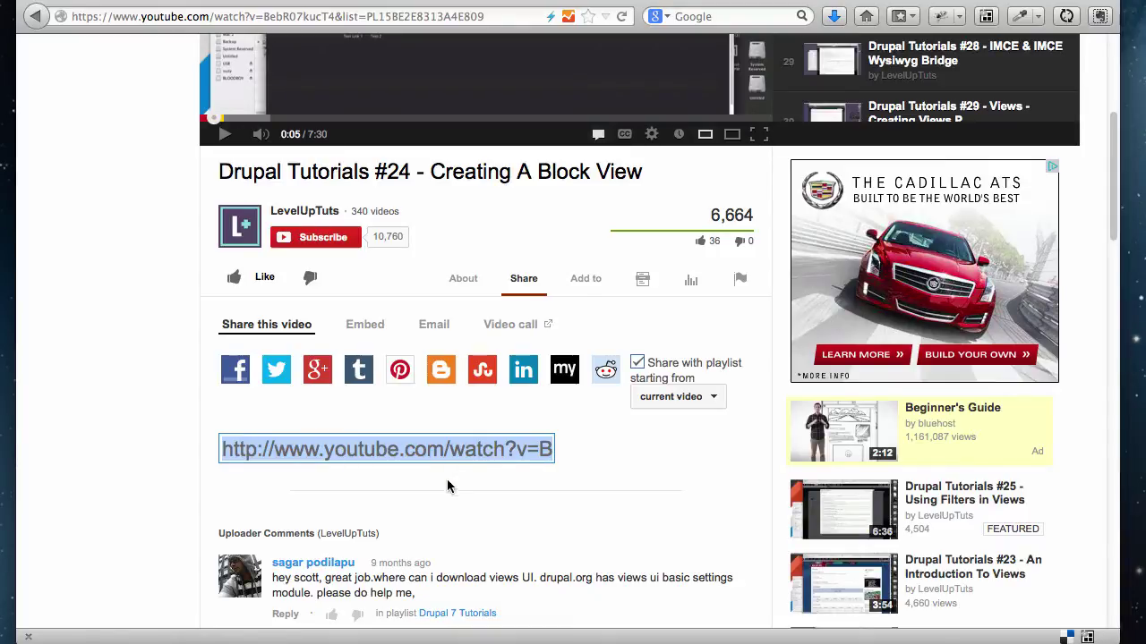
Step: Copy the video's 560 × 315 iframe embed code and switch back to the Drupal tab
{"action": "left_click", "coordinate": [365, 325]}
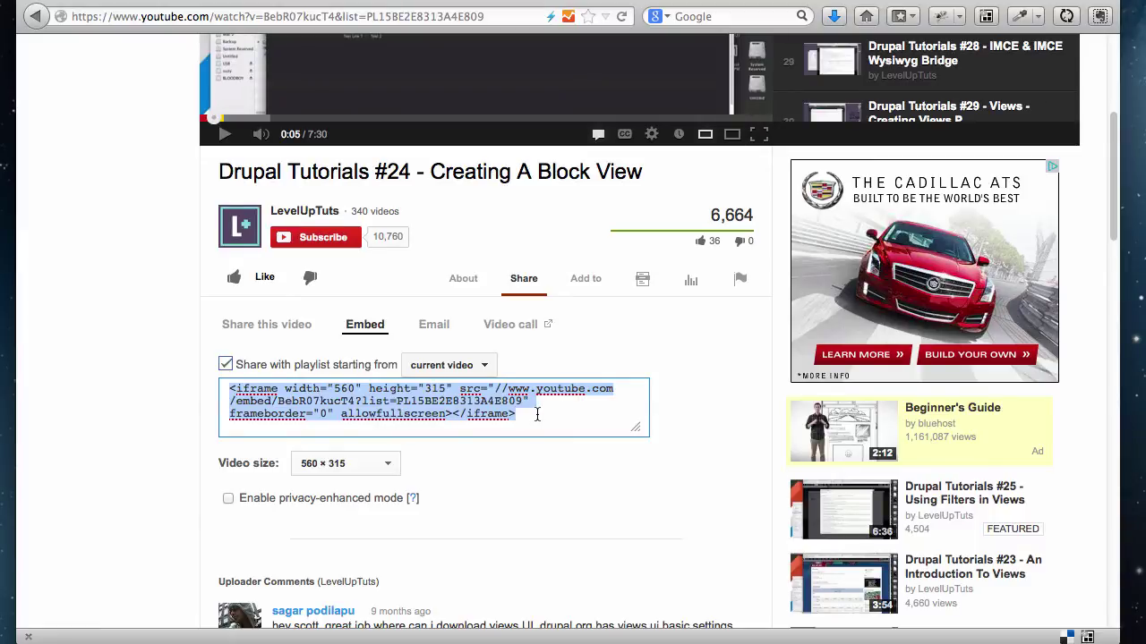
{"action": "left_click", "coordinate": [387, 467]}
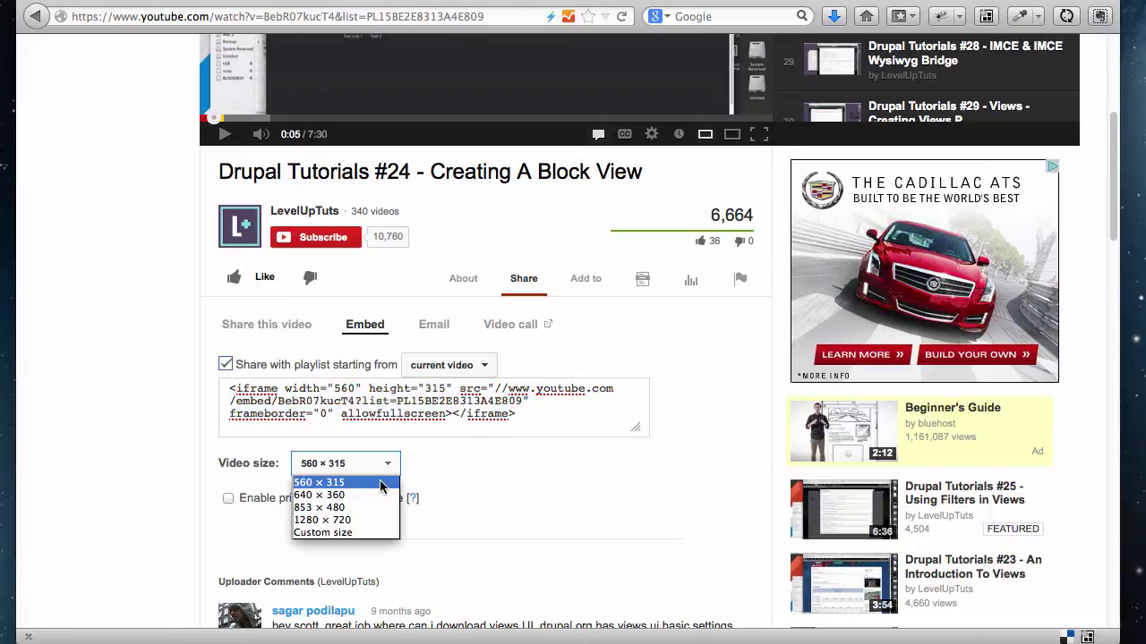
{"action": "left_click", "coordinate": [385, 484]}
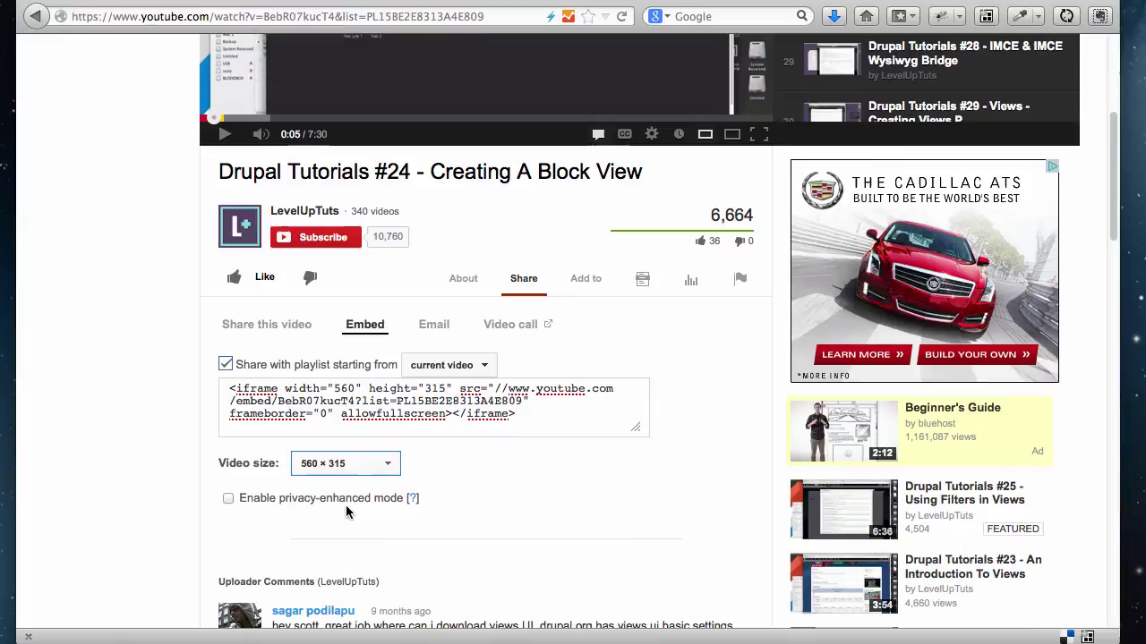
{"action": "left_click", "coordinate": [449, 413]}
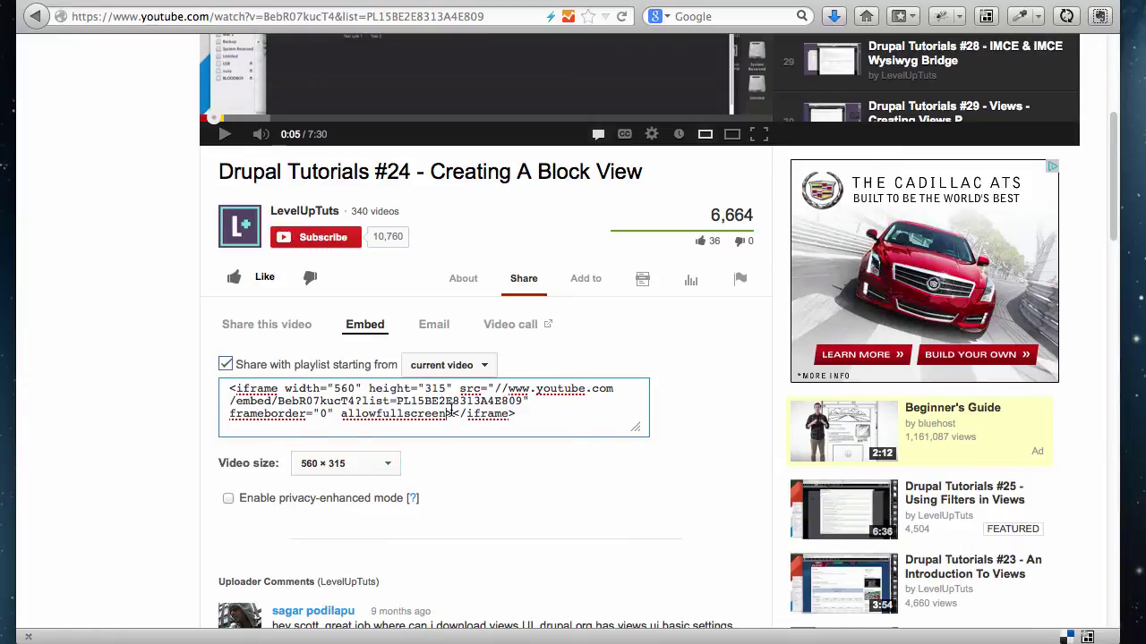
{"action": "key", "text": "super+a"}
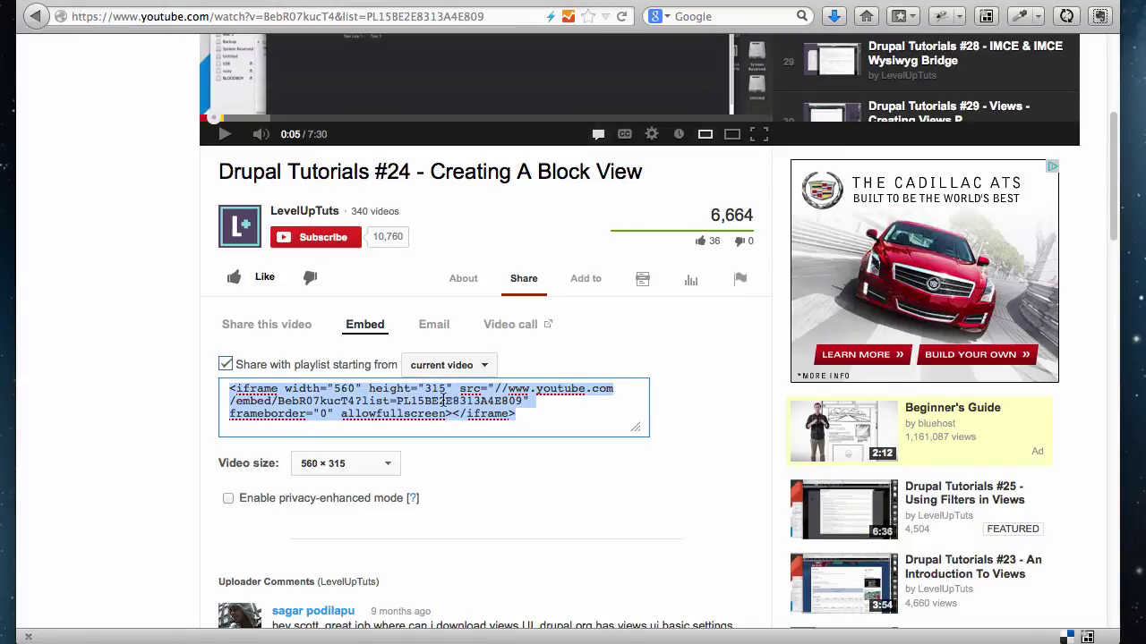
{"action": "right_click", "coordinate": [443, 400]}
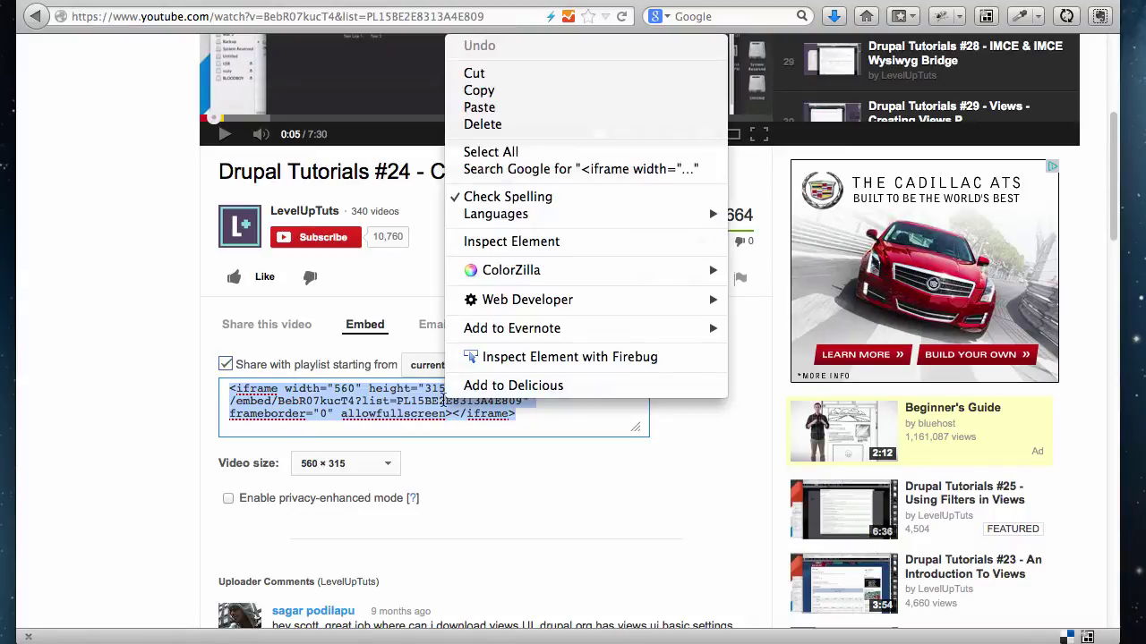
{"action": "left_click", "coordinate": [483, 93]}
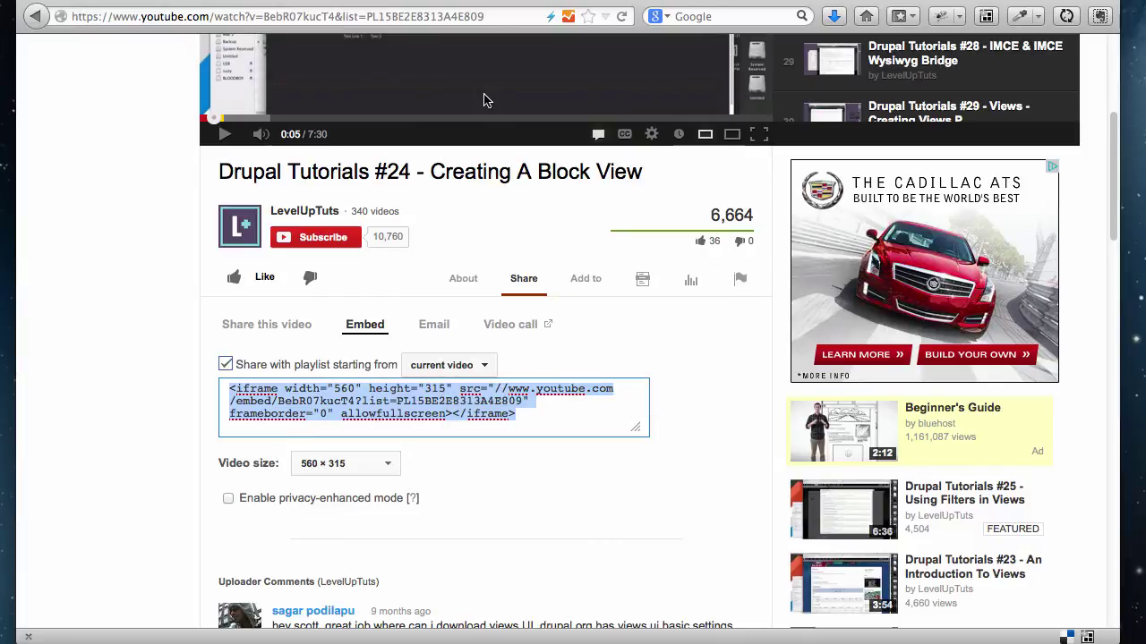
{"action": "key", "text": "ctrl+Tab"}
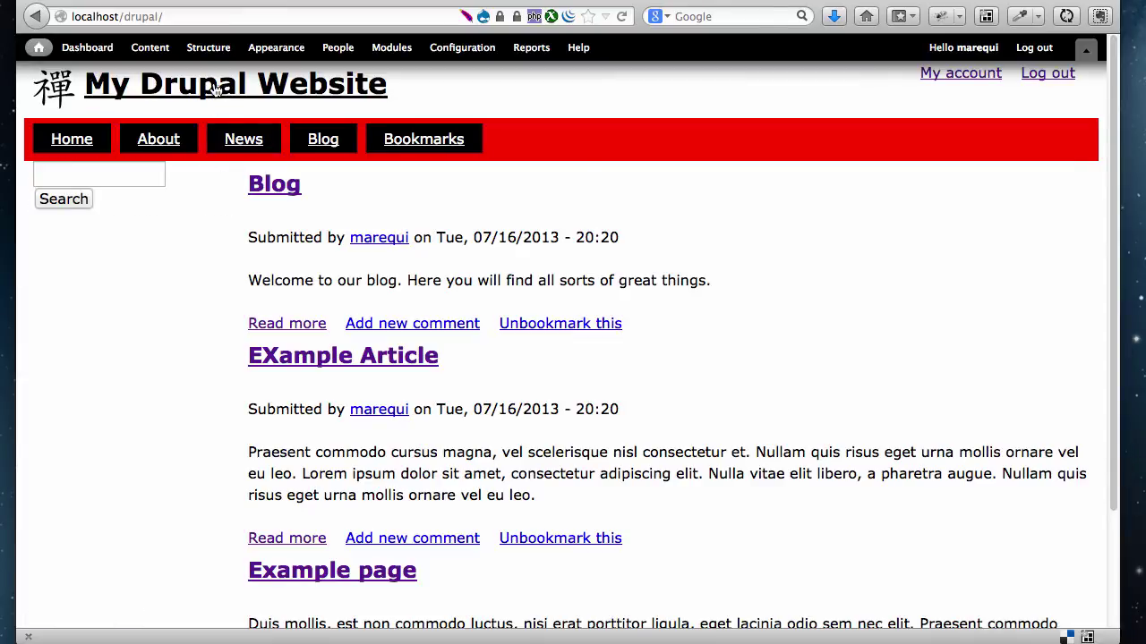
Step: Start a new Basic page from Content > Add content
{"action": "left_click", "coordinate": [151, 51]}
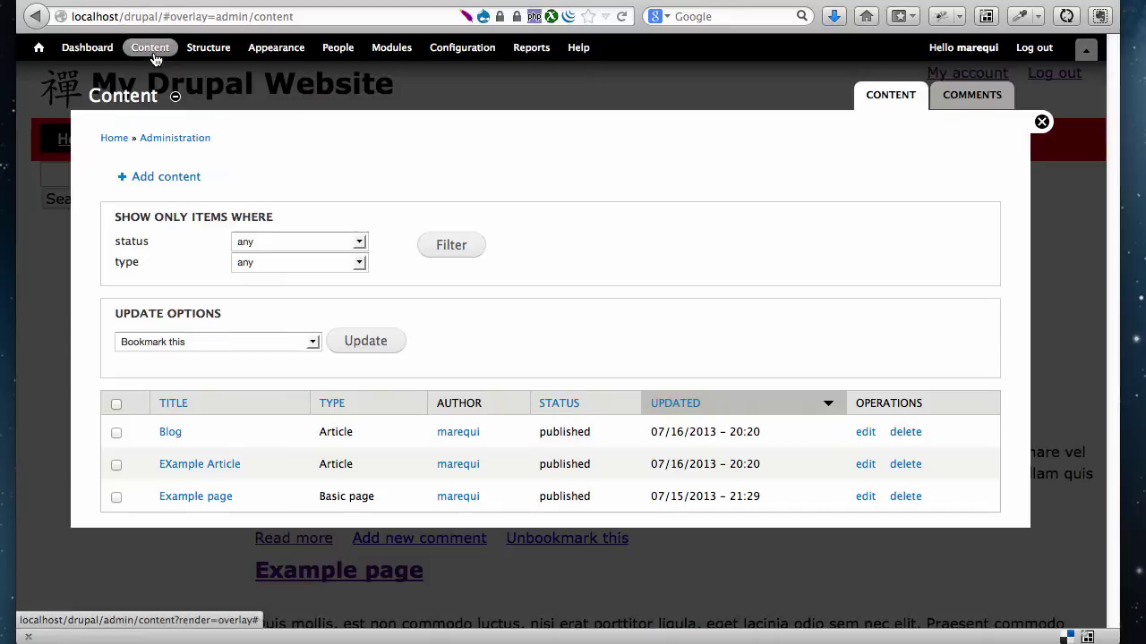
{"action": "left_click", "coordinate": [175, 179]}
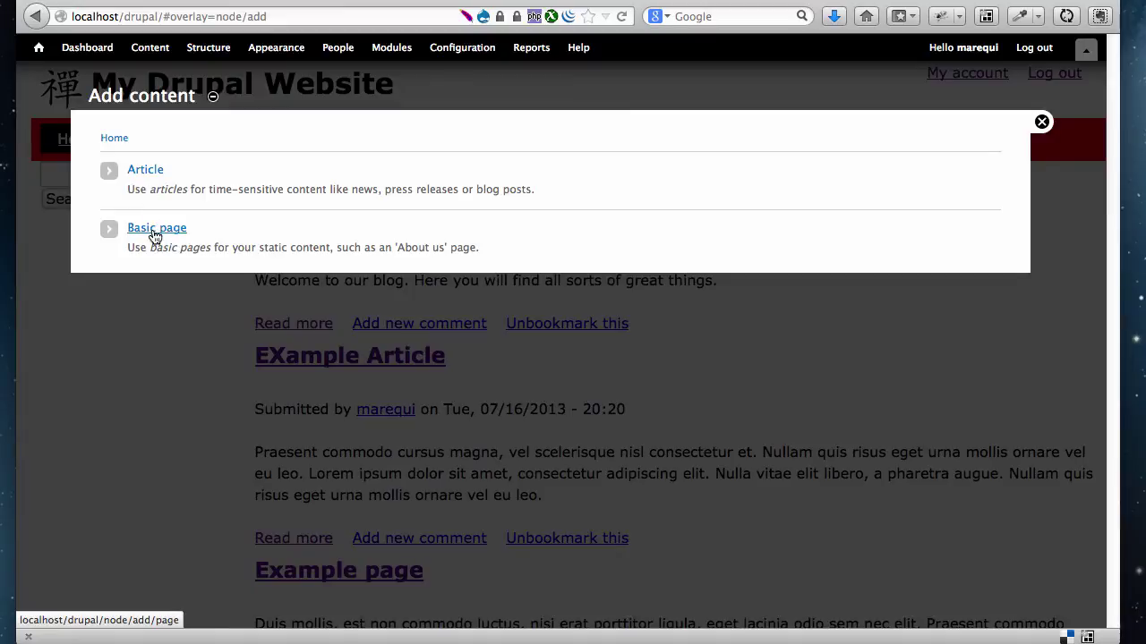
{"action": "left_click", "coordinate": [155, 234]}
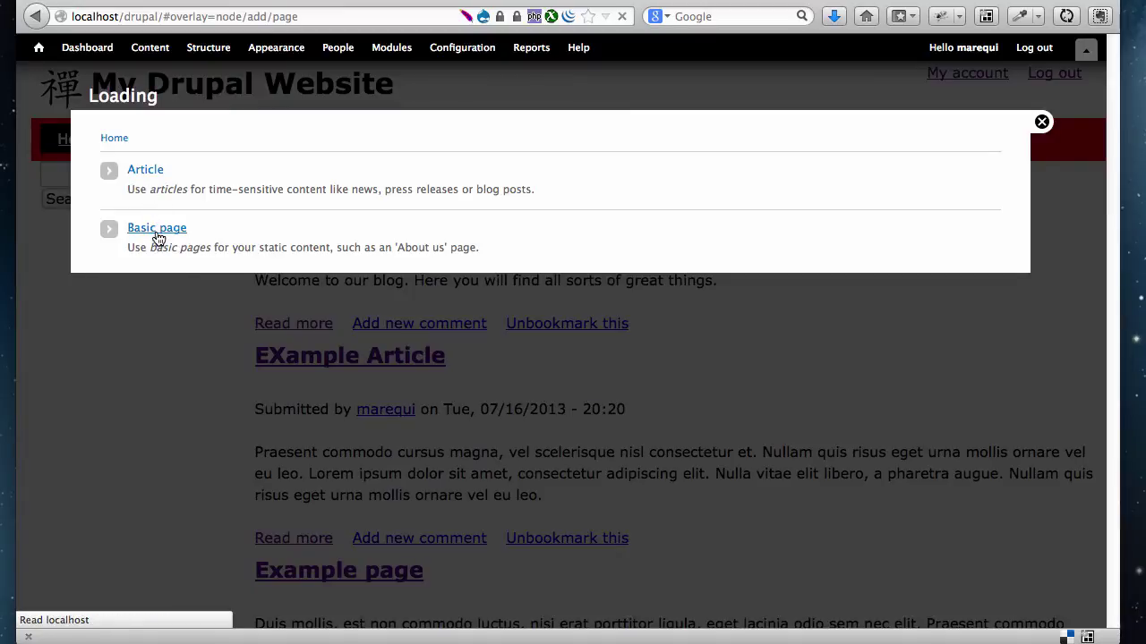
Step: Title the page 'Our video gallery' and paste the YouTube embed code into its Body
{"action": "left_click", "coordinate": [160, 188]}
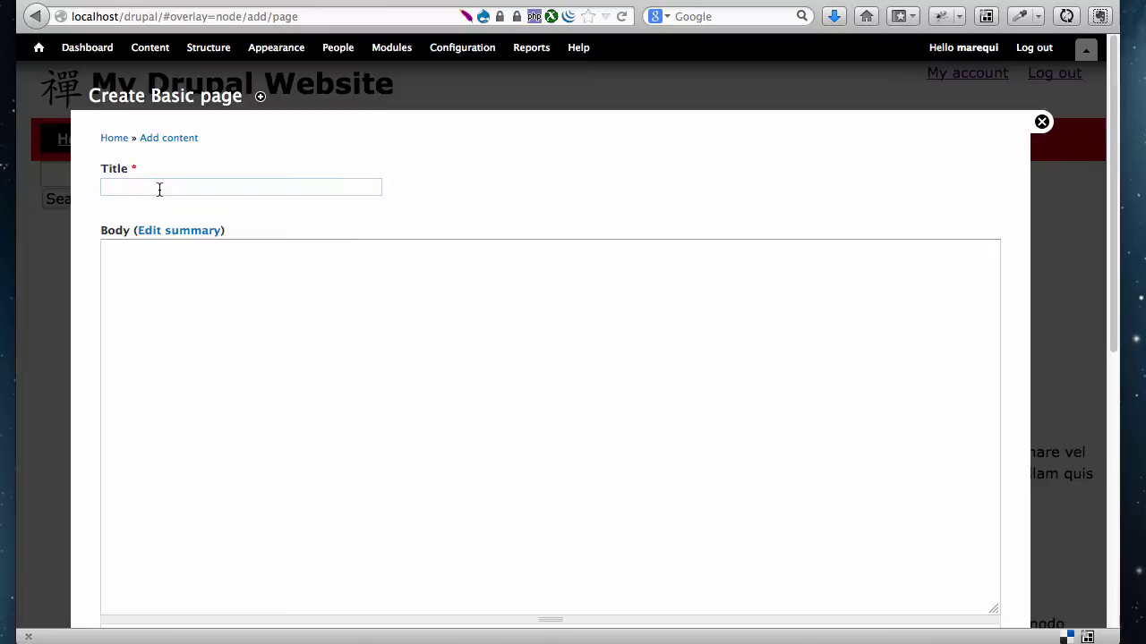
{"action": "type", "text": "Our"}
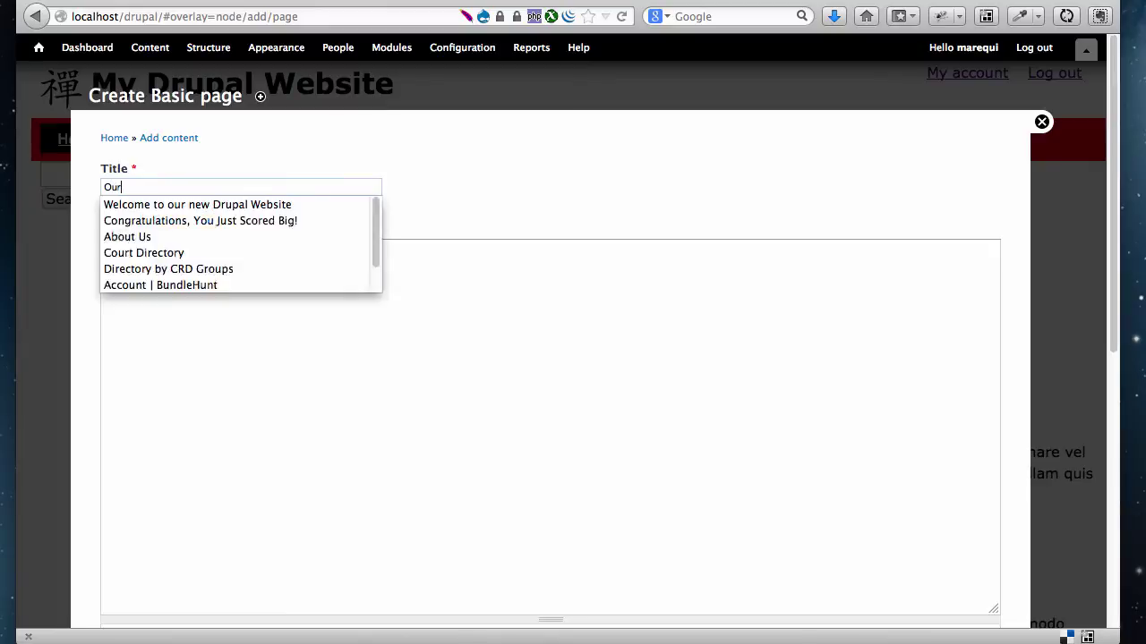
{"action": "type", "text": " video gallery"}
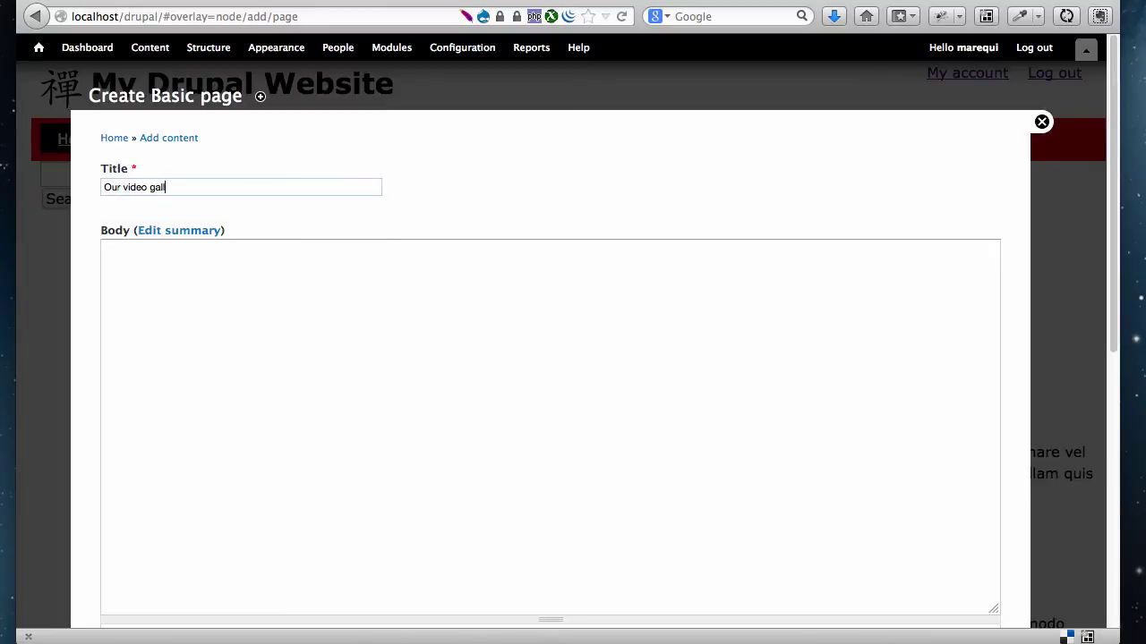
{"action": "left_click", "coordinate": [159, 279]}
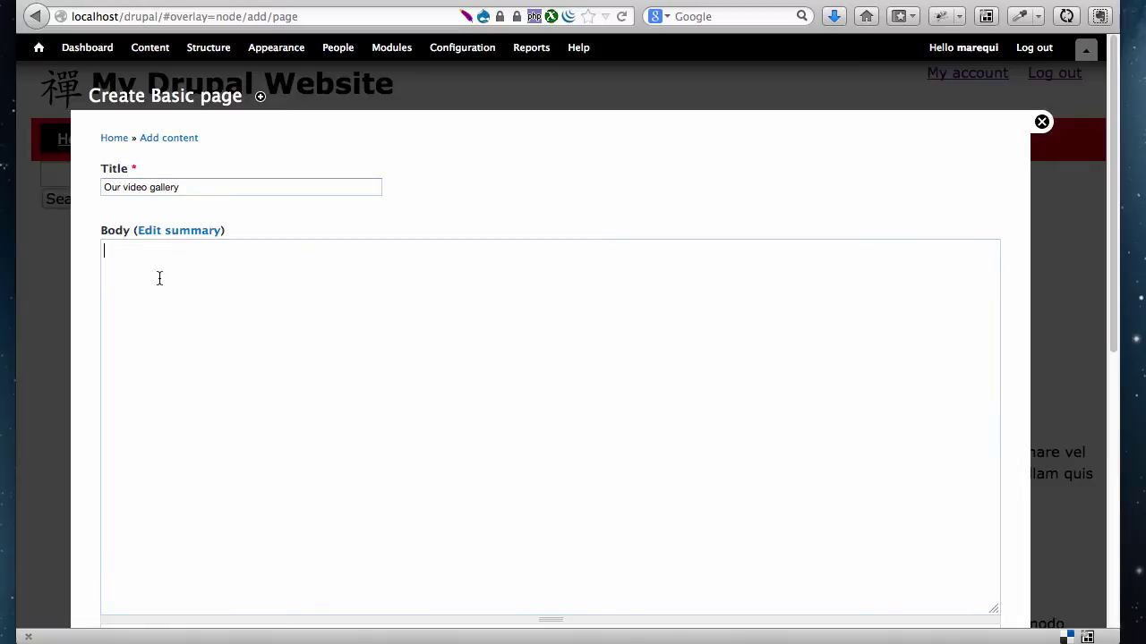
{"action": "key", "text": "super+v"}
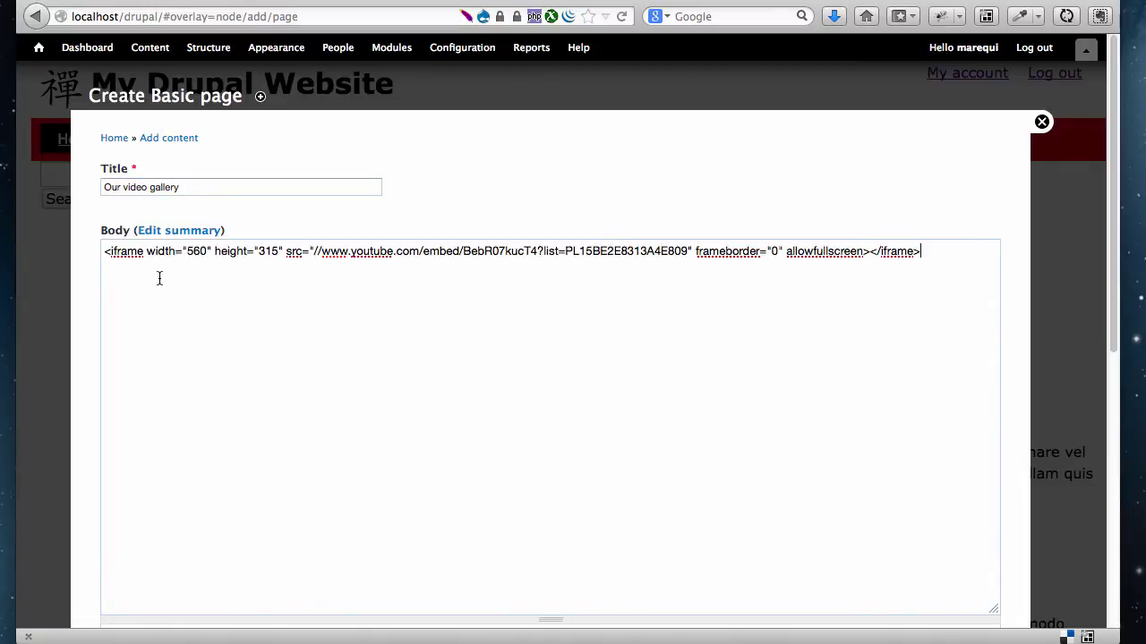
Step: Change the Body's text format to Full HTML so the iframe is allowed
{"action": "scroll", "coordinate": [87, 316], "scroll_direction": "down", "scroll_amount": 5}
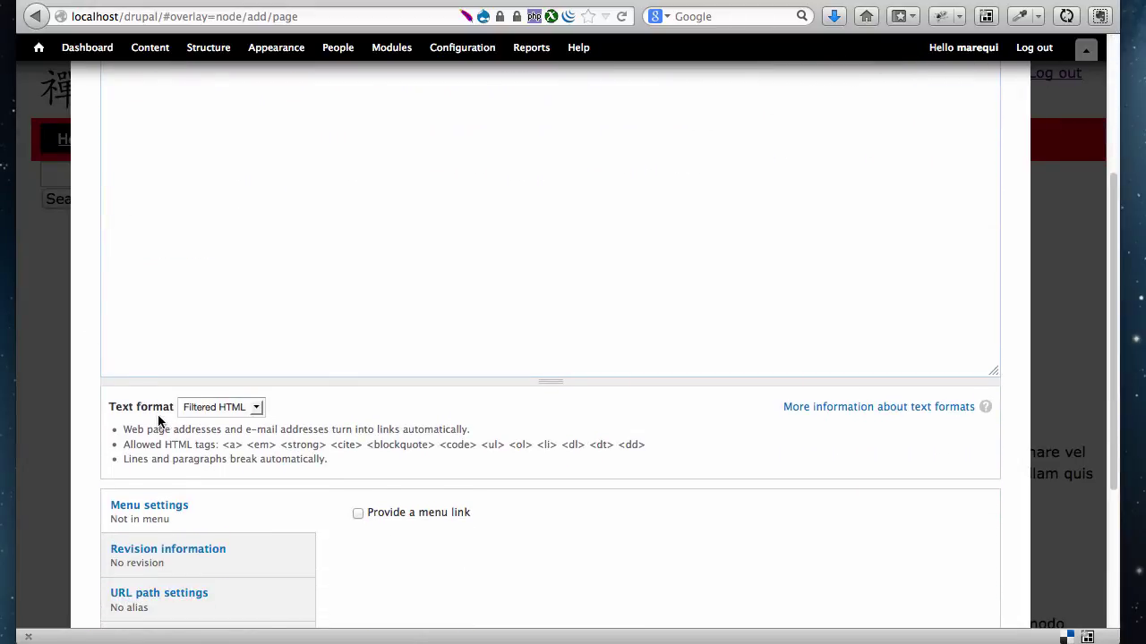
{"action": "left_click", "coordinate": [257, 410]}
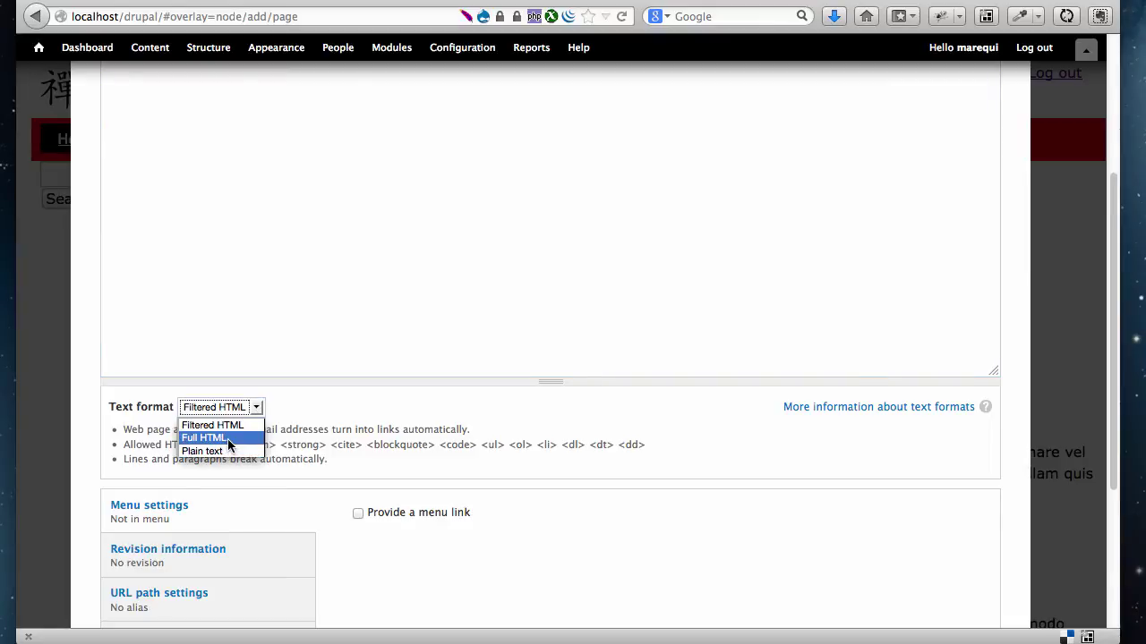
{"action": "left_click", "coordinate": [228, 438]}
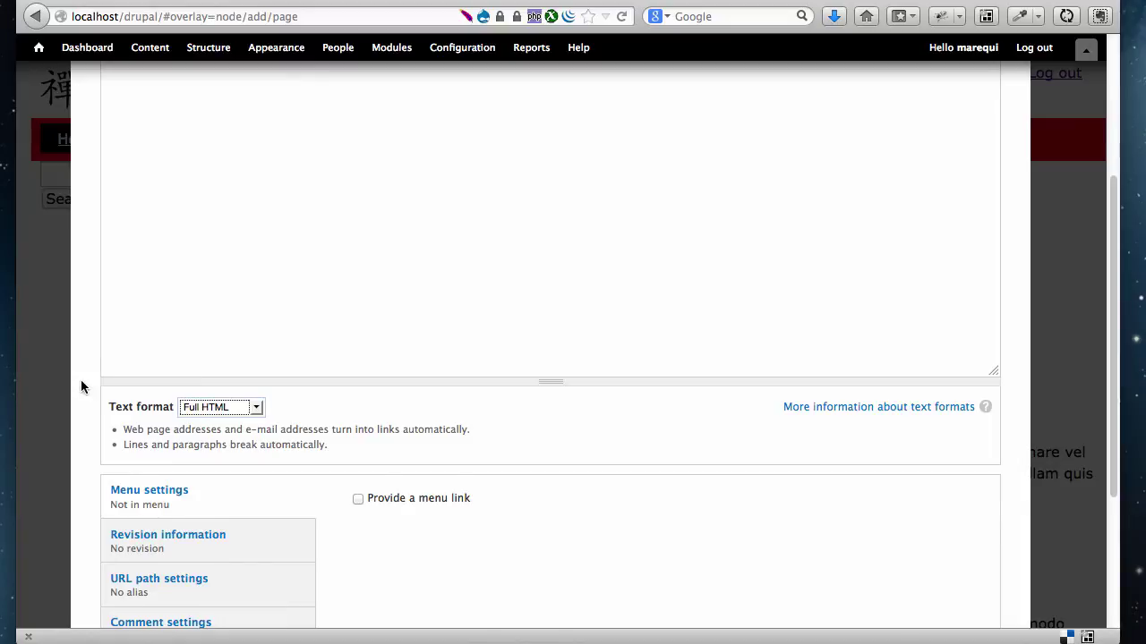
{"action": "scroll", "coordinate": [80, 380], "scroll_direction": "up", "scroll_amount": 3}
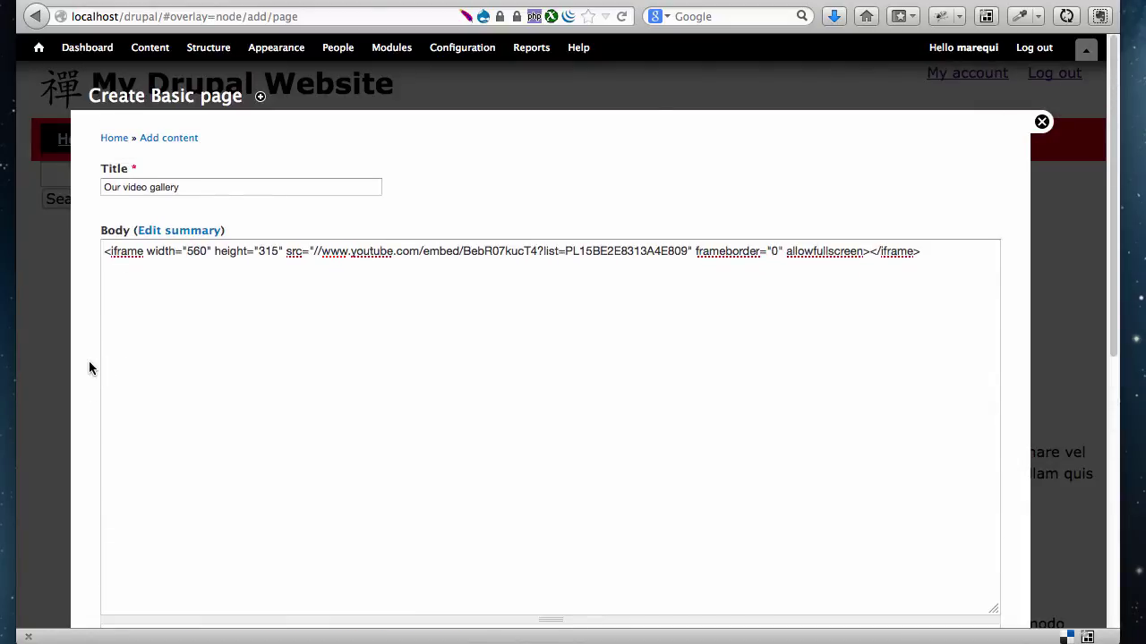
{"action": "scroll", "coordinate": [90, 368], "scroll_direction": "down", "scroll_amount": 5}
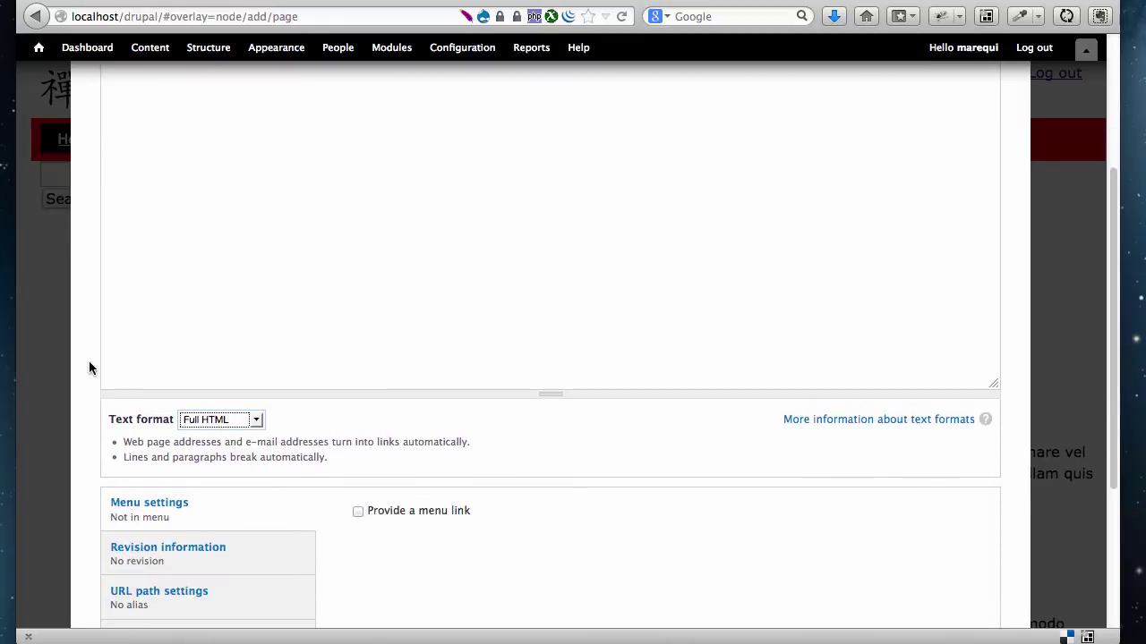
{"action": "scroll", "coordinate": [89, 368], "scroll_direction": "down", "scroll_amount": 1}
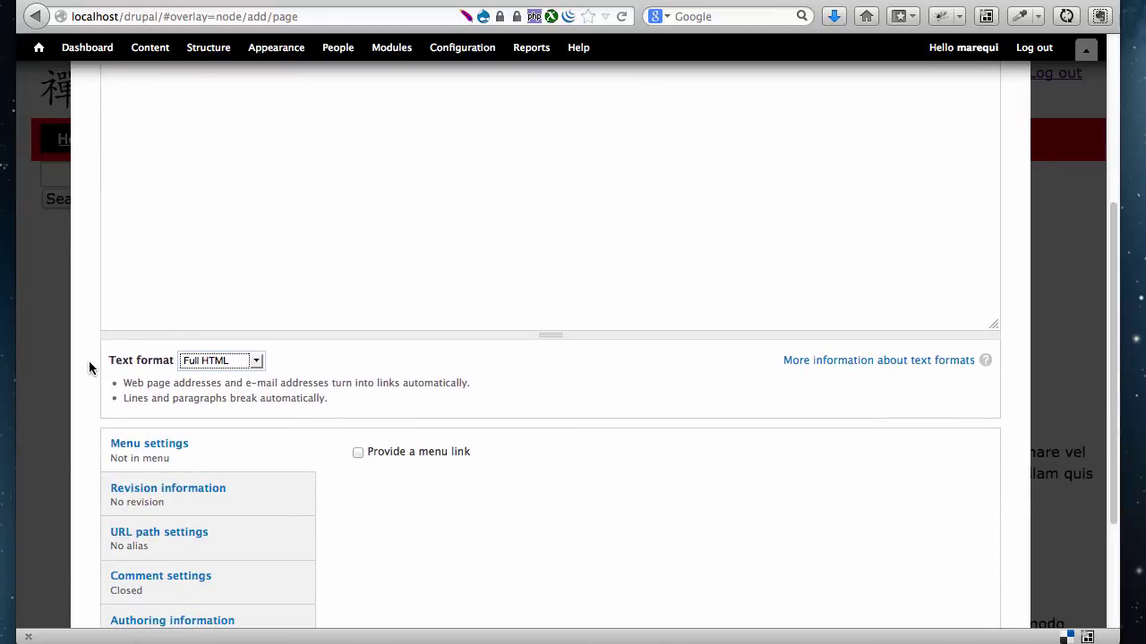
Step: Provide a menu link titled 'Video Gallery' with weight 8
{"action": "left_click", "coordinate": [358, 453]}
{"action": "left_click", "coordinate": [450, 507]}
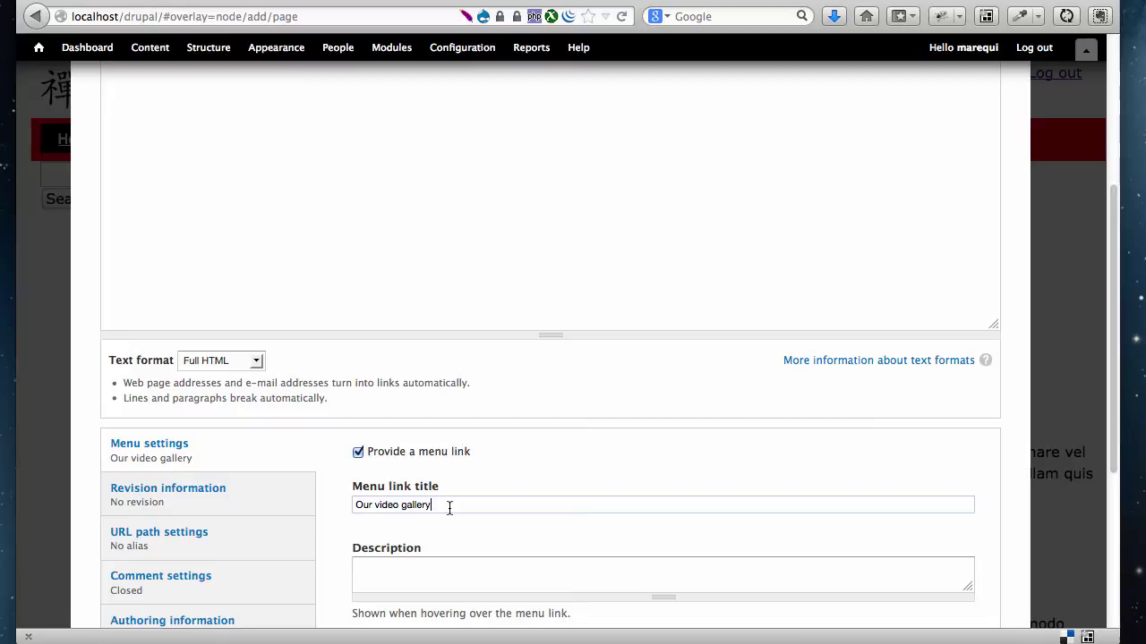
{"action": "key", "text": "super+a"}
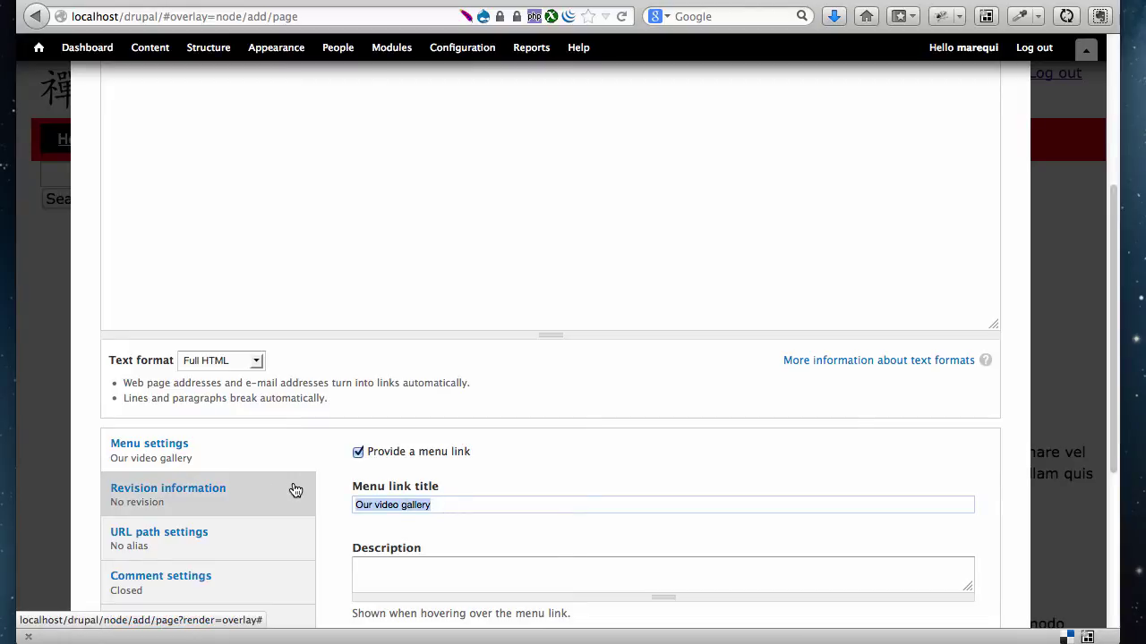
{"action": "type", "text": "Vide"}
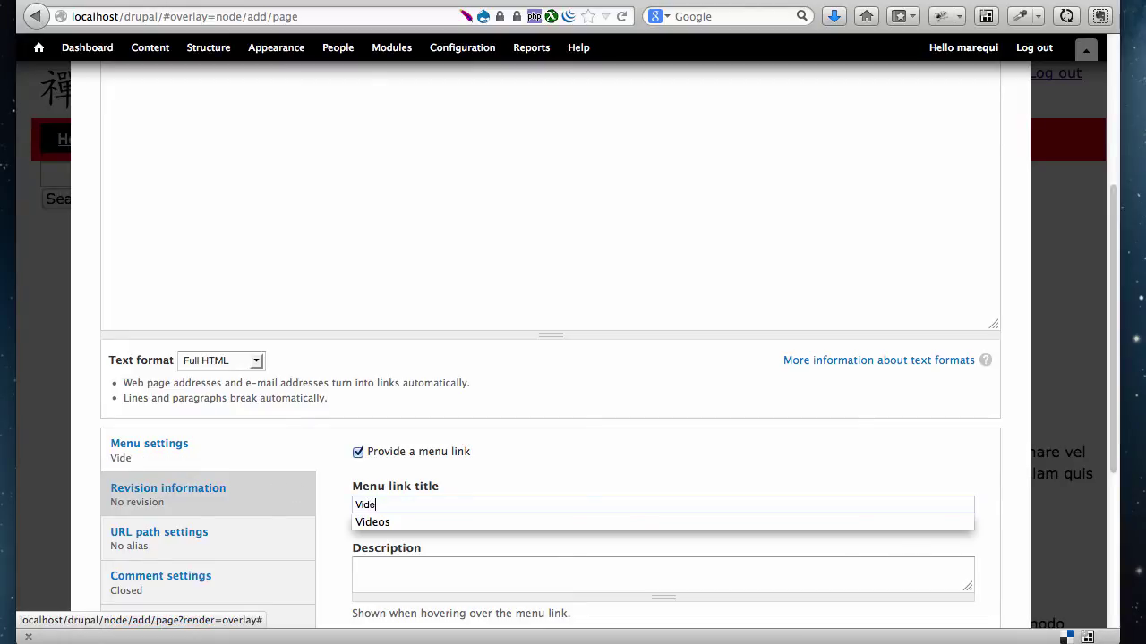
{"action": "type", "text": "o Gallery"}
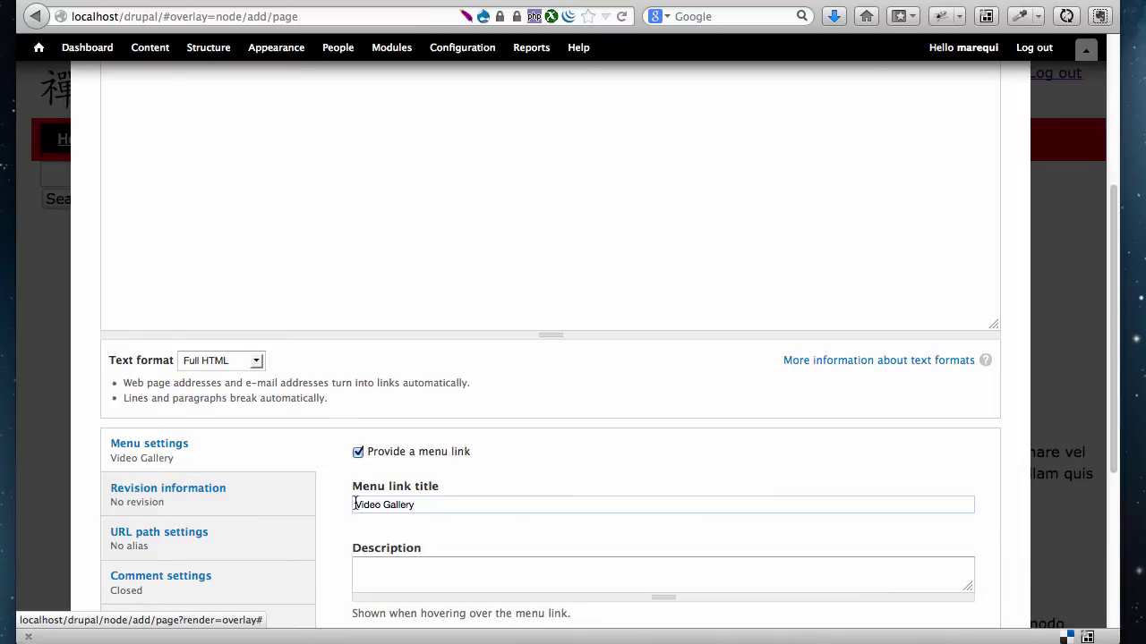
{"action": "scroll", "coordinate": [355, 504], "scroll_direction": "down", "scroll_amount": 5}
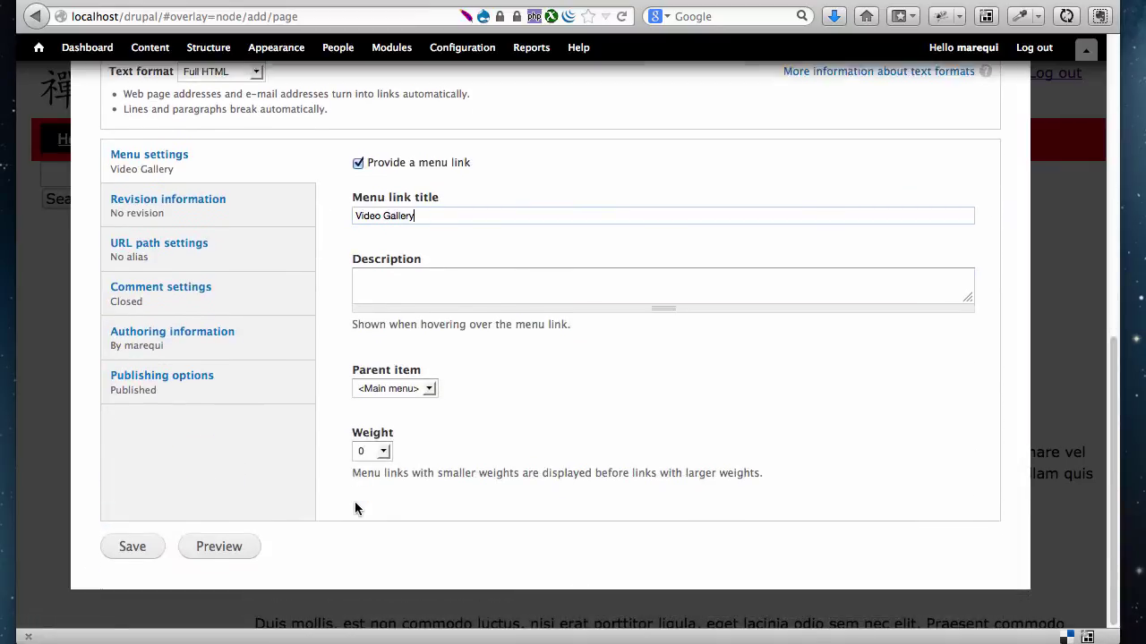
{"action": "left_click", "coordinate": [386, 451]}
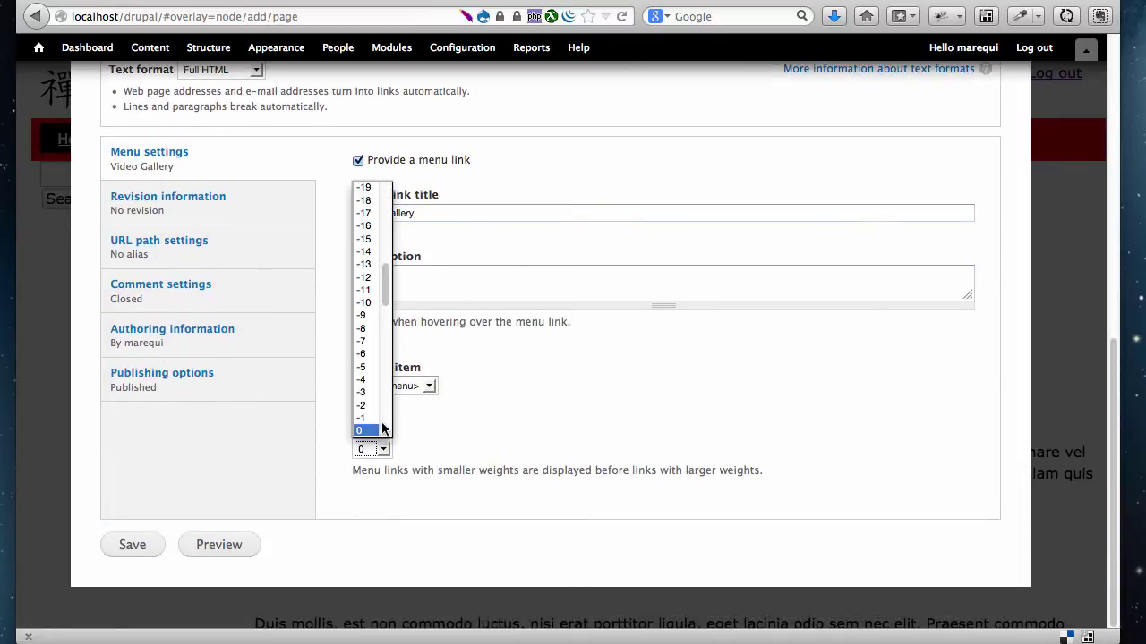
{"action": "scroll", "coordinate": [370, 411], "scroll_direction": "down", "scroll_amount": 2}
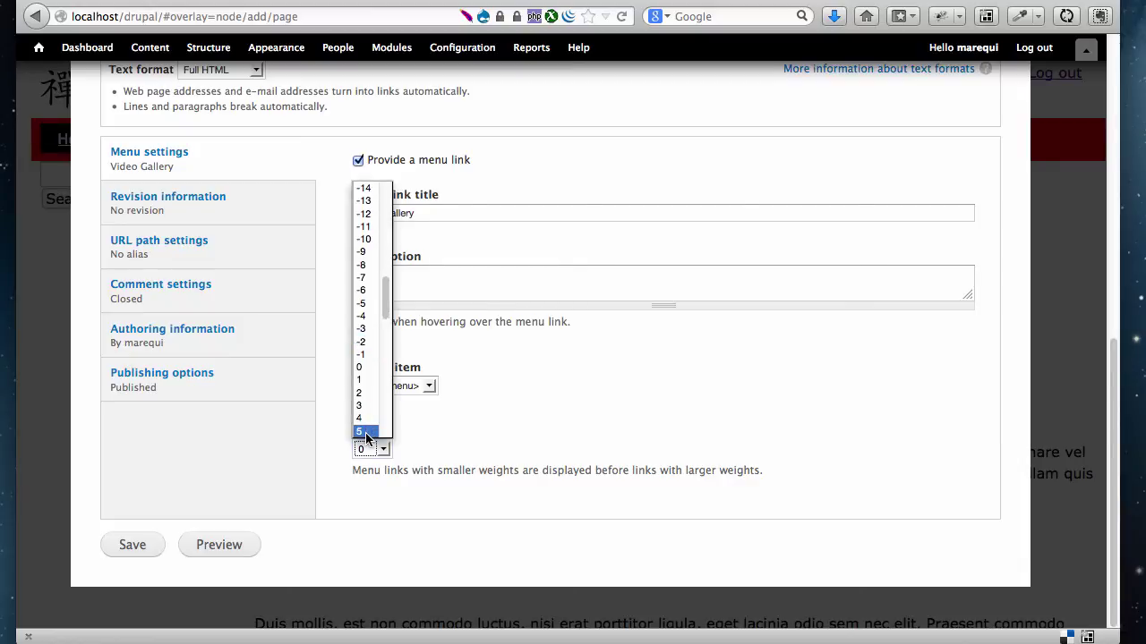
{"action": "scroll", "coordinate": [366, 437], "scroll_direction": "down", "scroll_amount": 1}
{"action": "left_click", "coordinate": [366, 434]}
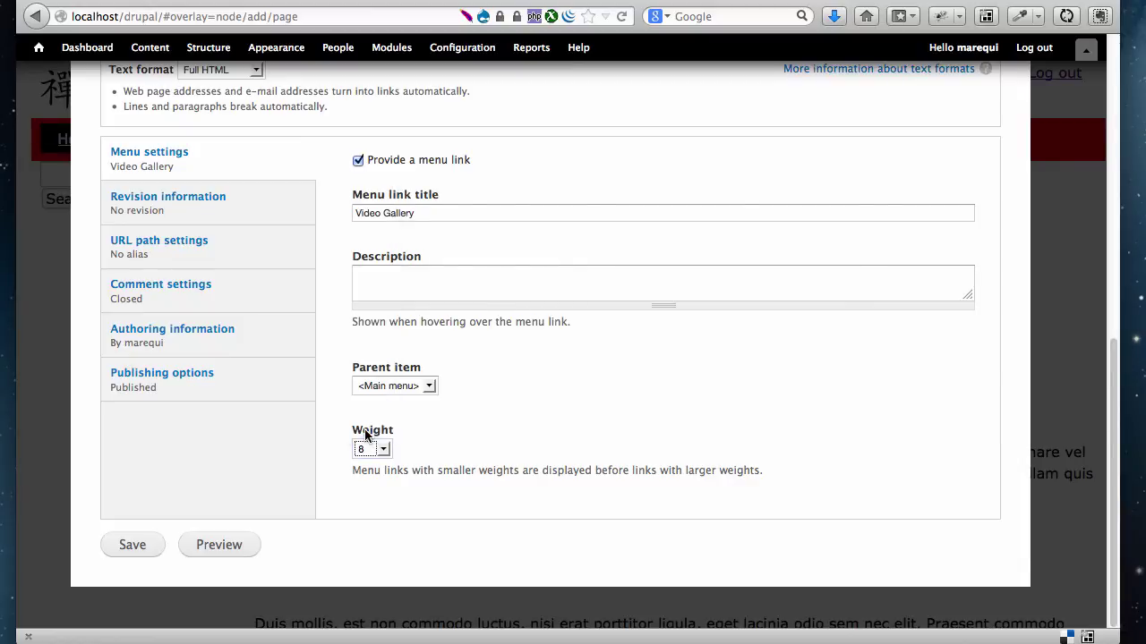
Step: Set the URL alias to 'videos' and save the page
{"action": "left_click", "coordinate": [170, 210]}
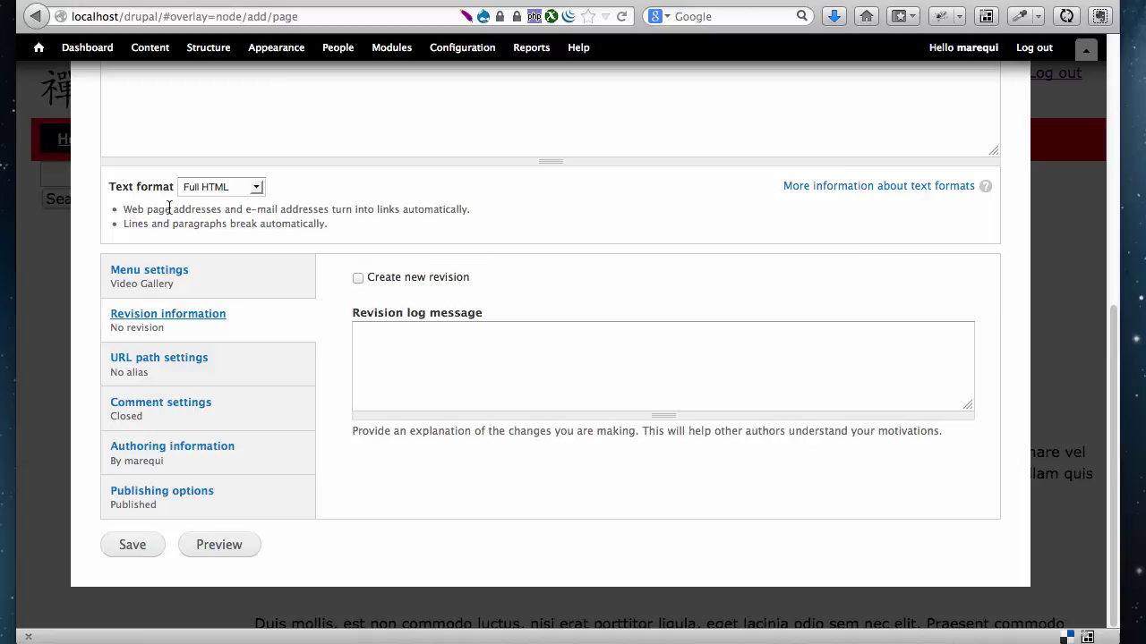
{"action": "left_click", "coordinate": [170, 367]}
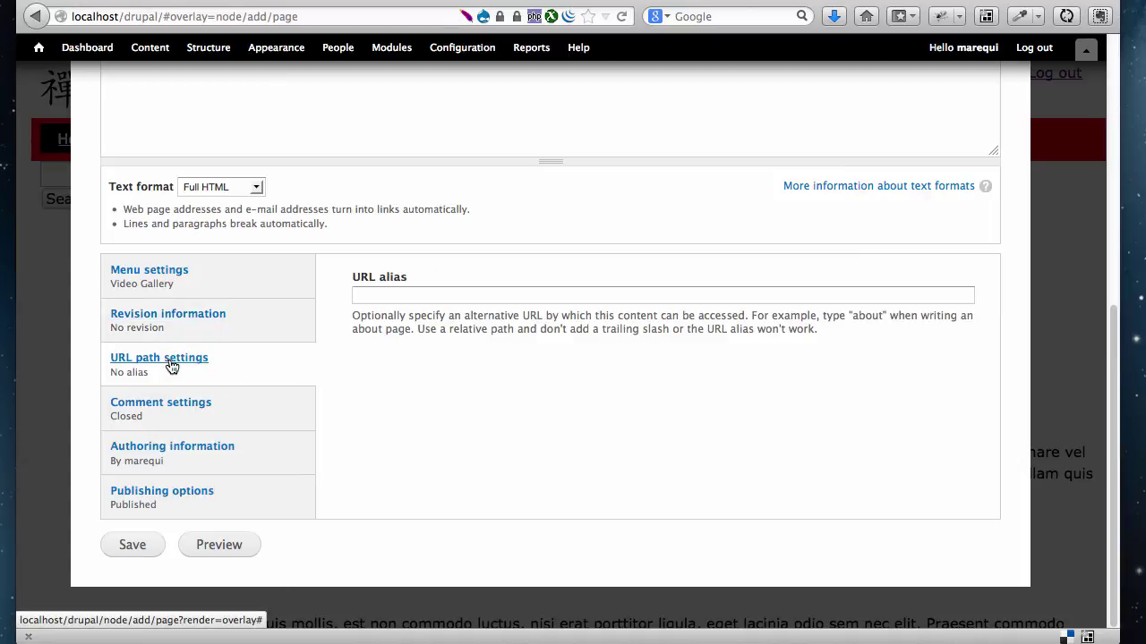
{"action": "left_click", "coordinate": [385, 297]}
{"action": "type", "text": "videos"}
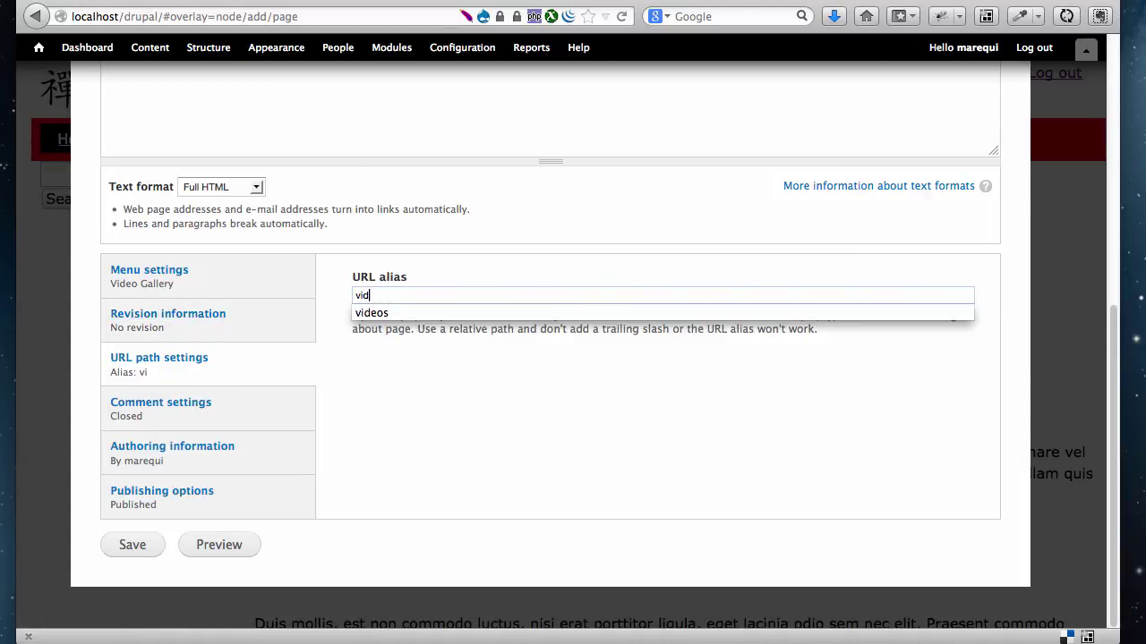
{"action": "left_click", "coordinate": [417, 312]}
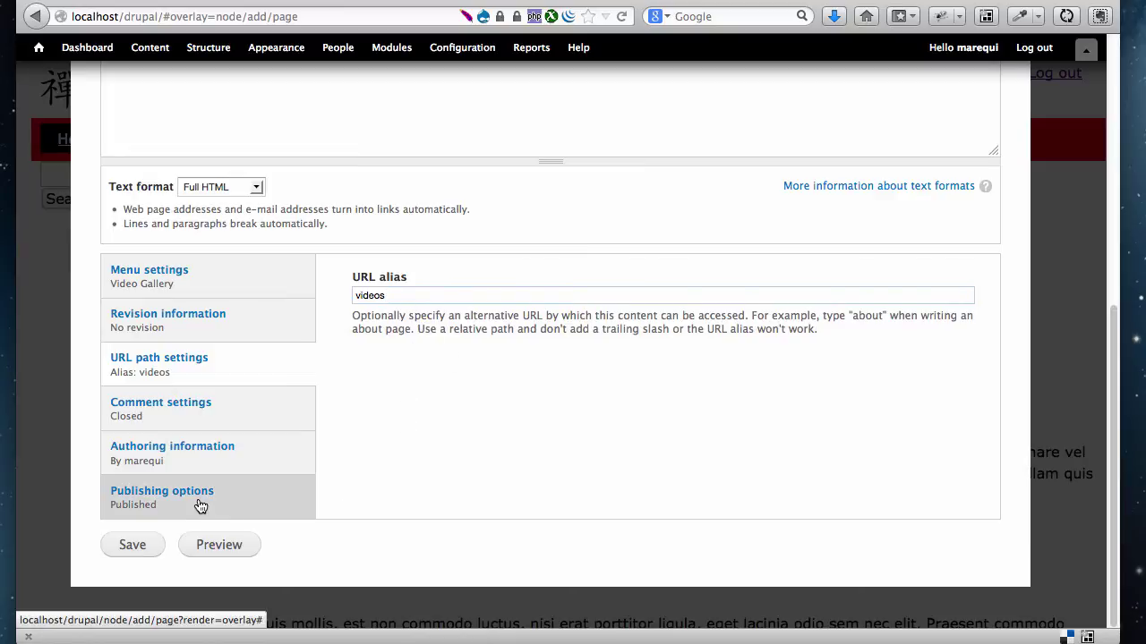
{"action": "left_click", "coordinate": [146, 548]}
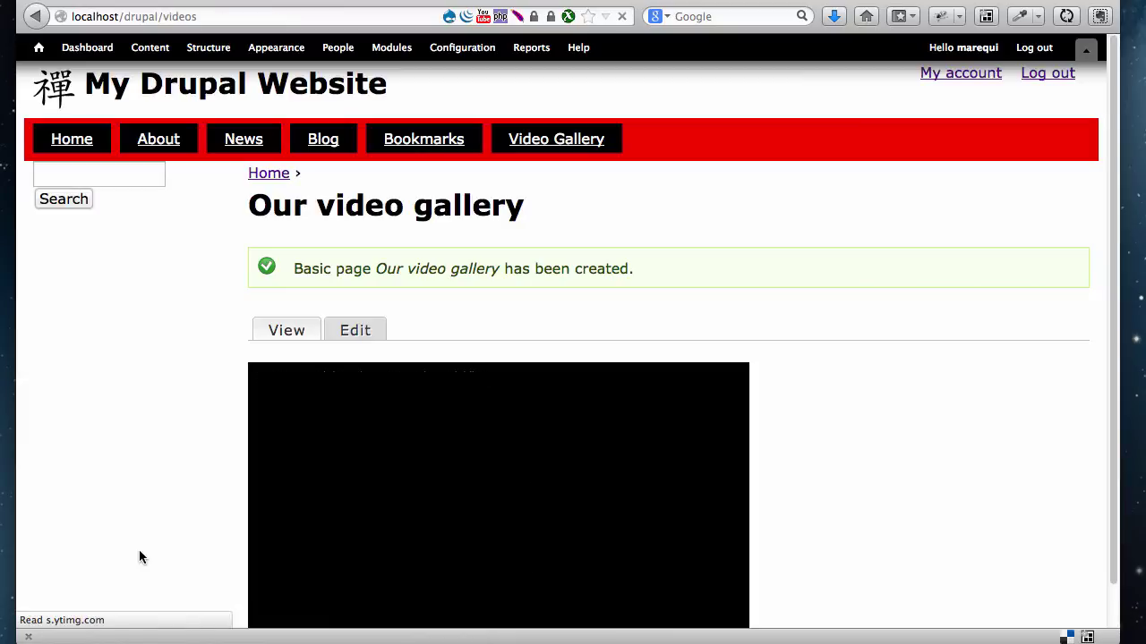
Step: Follow the Video Gallery menu link and highlight 'videos' at the end of the page address
{"action": "scroll", "coordinate": [923, 345], "scroll_direction": "down", "scroll_amount": 1}
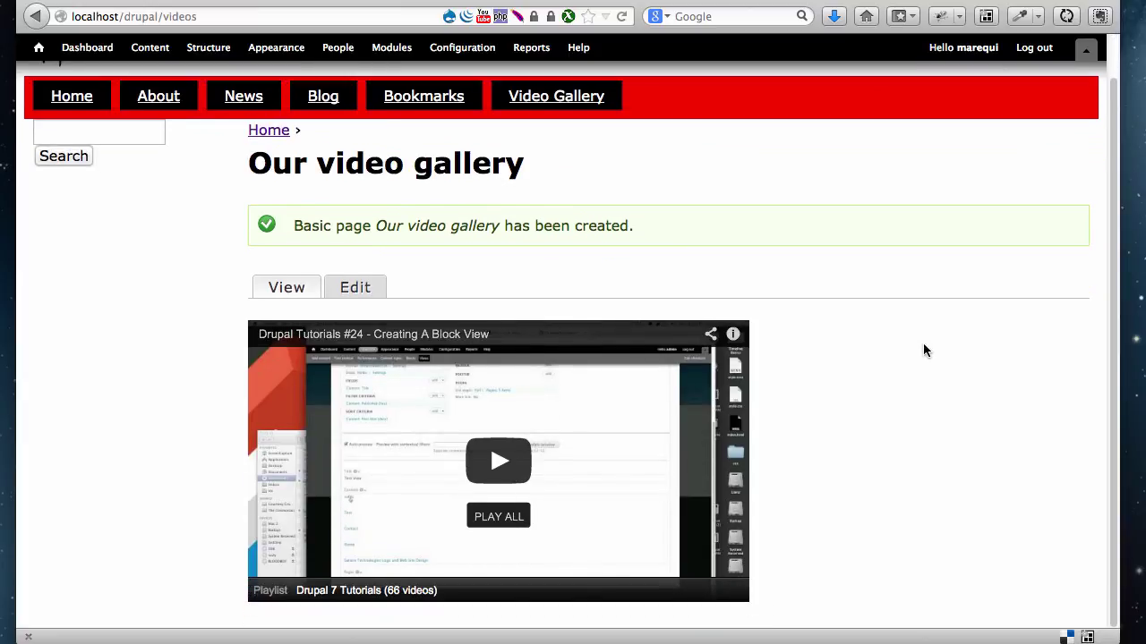
{"action": "scroll", "coordinate": [676, 239], "scroll_direction": "up", "scroll_amount": 1}
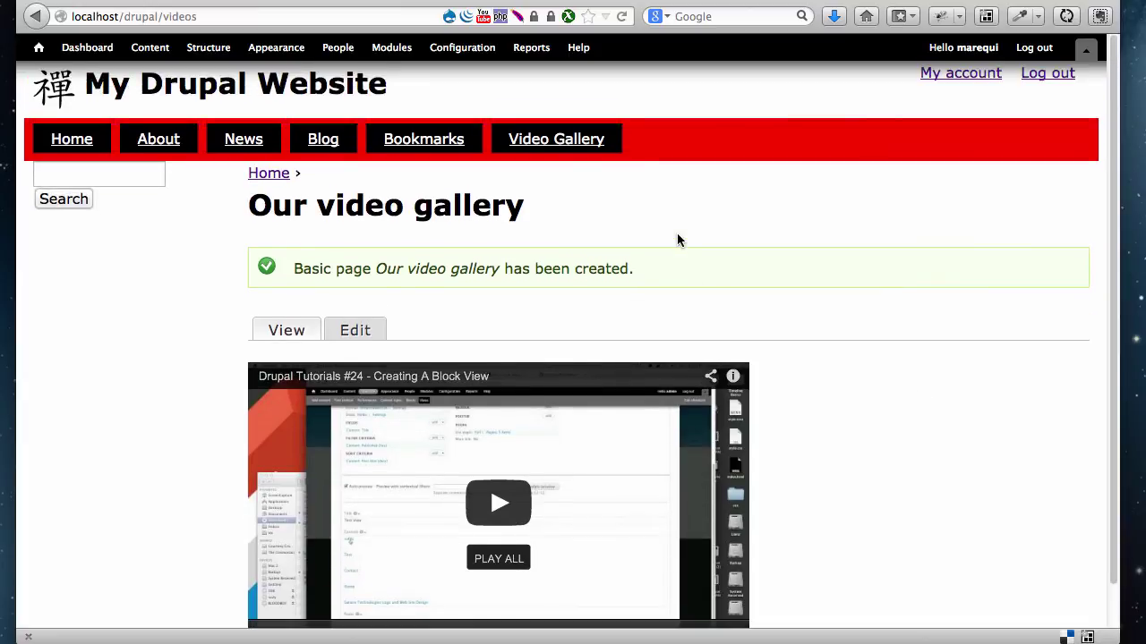
{"action": "left_click", "coordinate": [556, 139]}
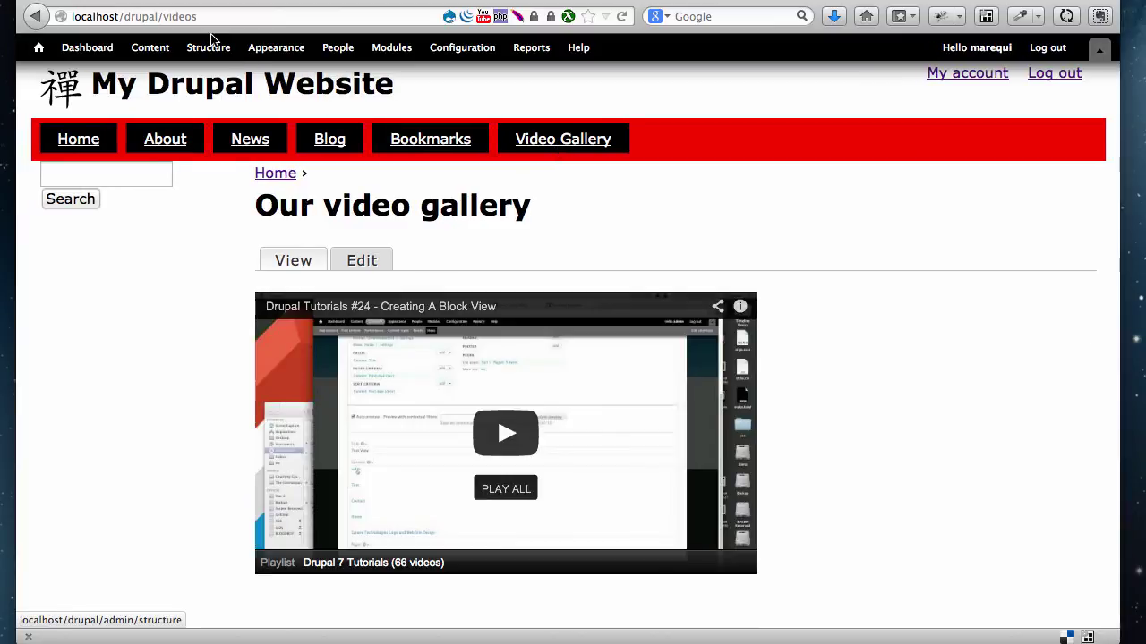
{"action": "left_click_drag", "start_coordinate": [198, 17], "coordinate": [165, 16]}
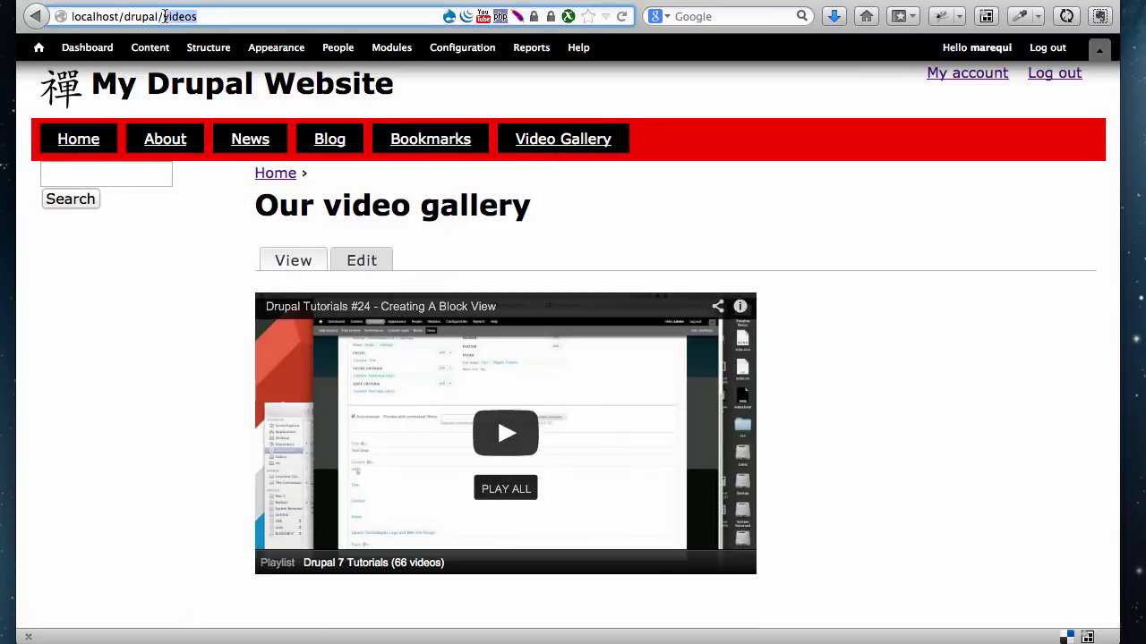
{"action": "left_click", "coordinate": [808, 263]}
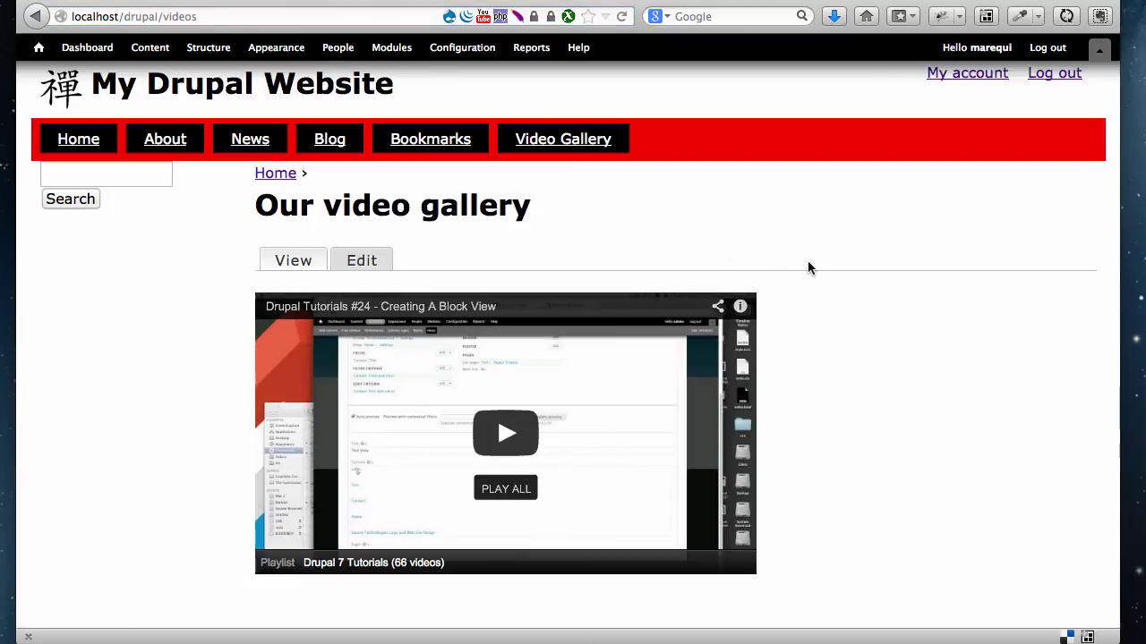